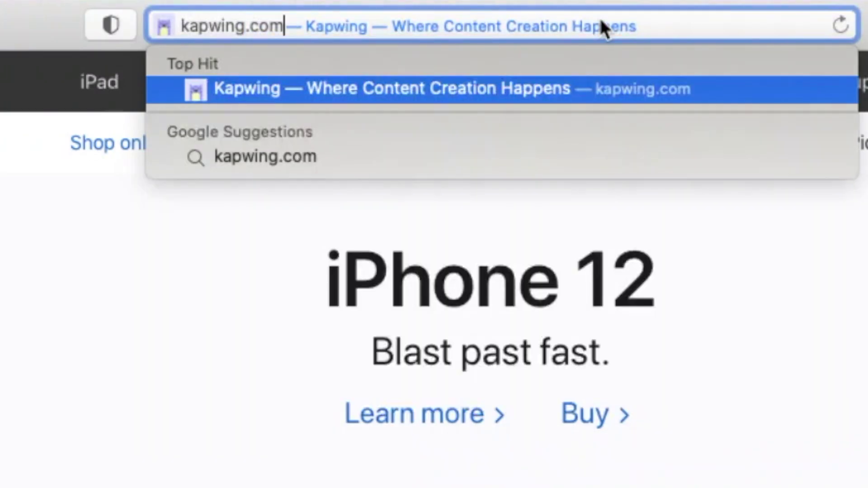
Load kapwing.com and sign in to Kapwing with a Google account
key("Return")
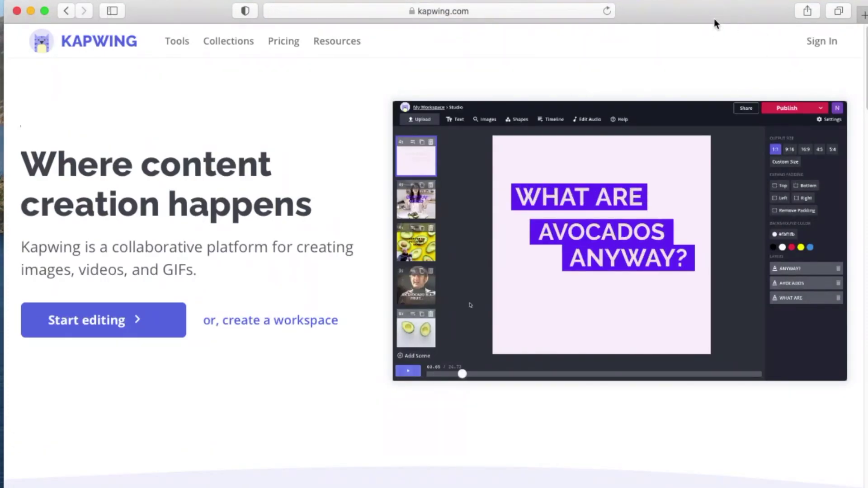
left_click(818, 43)
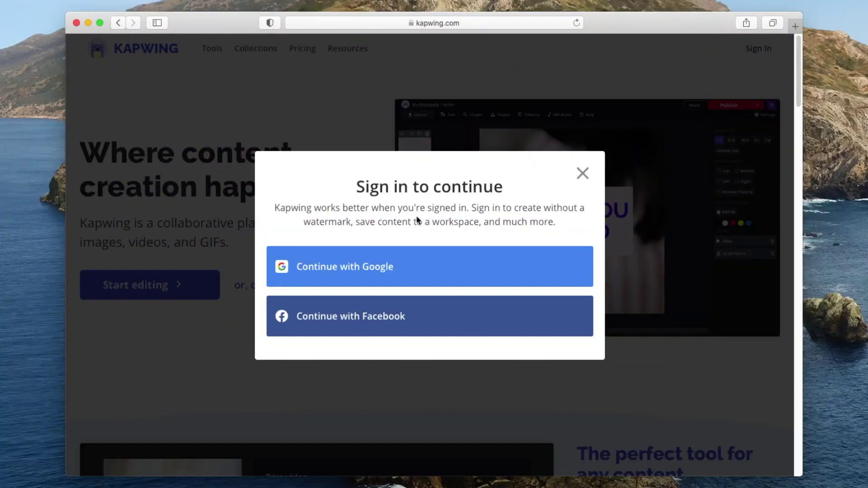
left_click(397, 270)
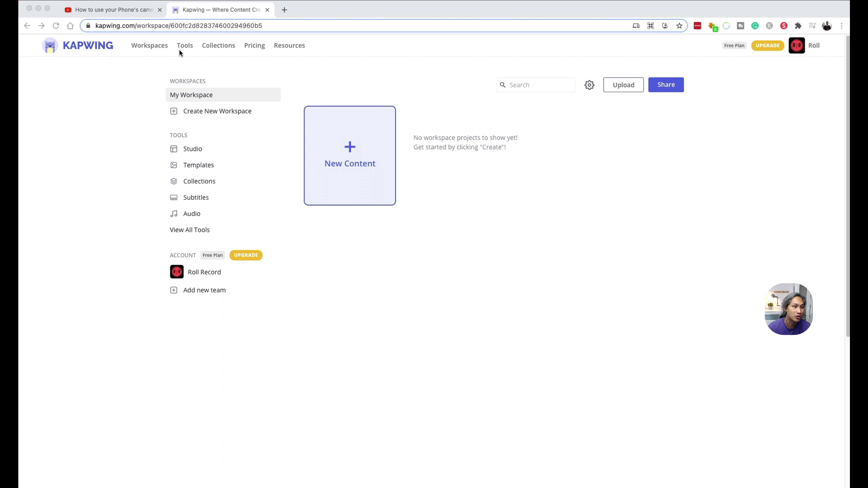
Open the Watermark Video tool from Kapwing's Tools list and scroll to its templates
left_click(185, 45)
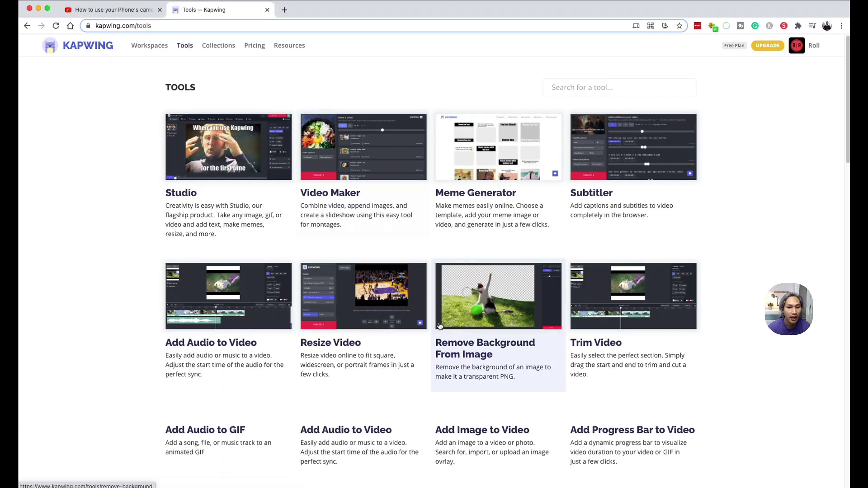
scroll(532, 310, "down", 10)
scroll(532, 311, "down", 12)
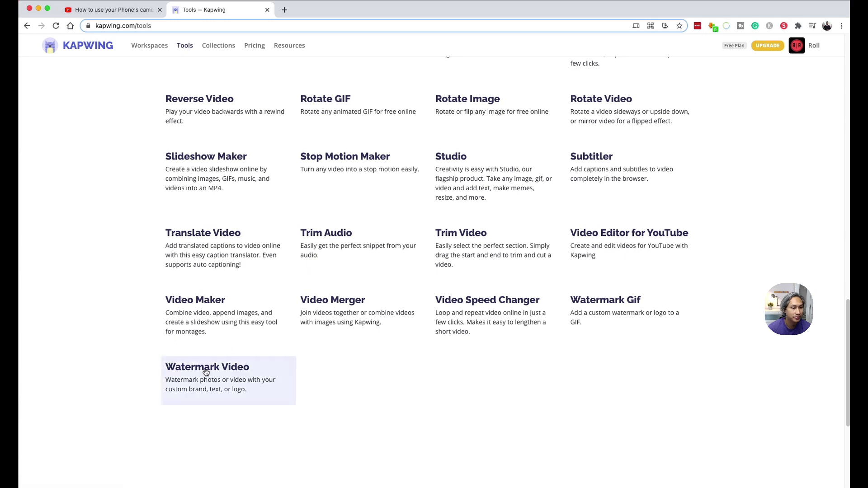
left_click(206, 371)
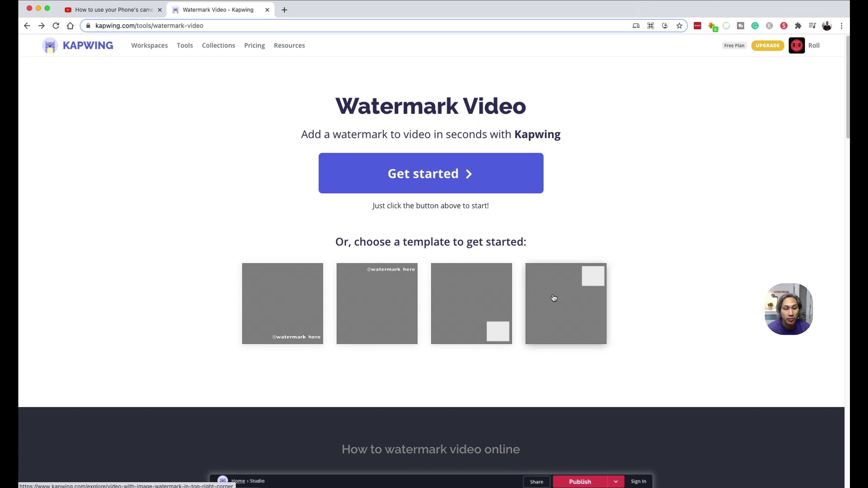
scroll(477, 272, "down", 1)
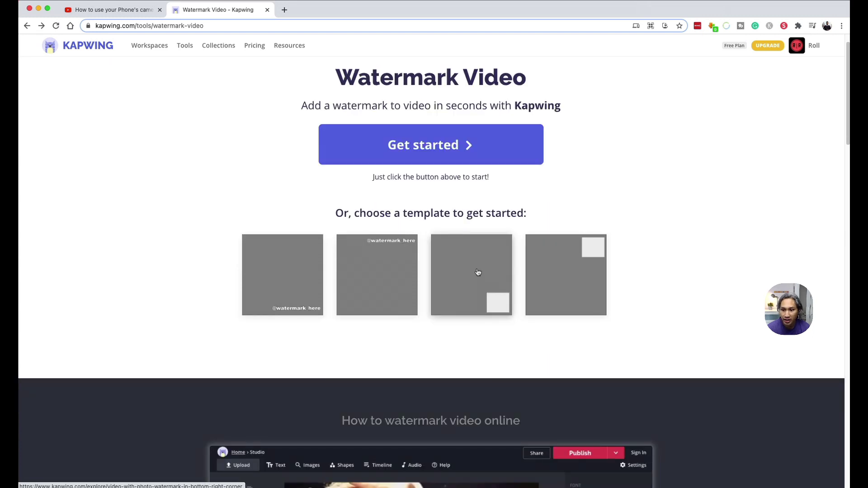
Pick the bottom-right photo watermark template and open it in Studio with MAKE IT
left_click(478, 272)
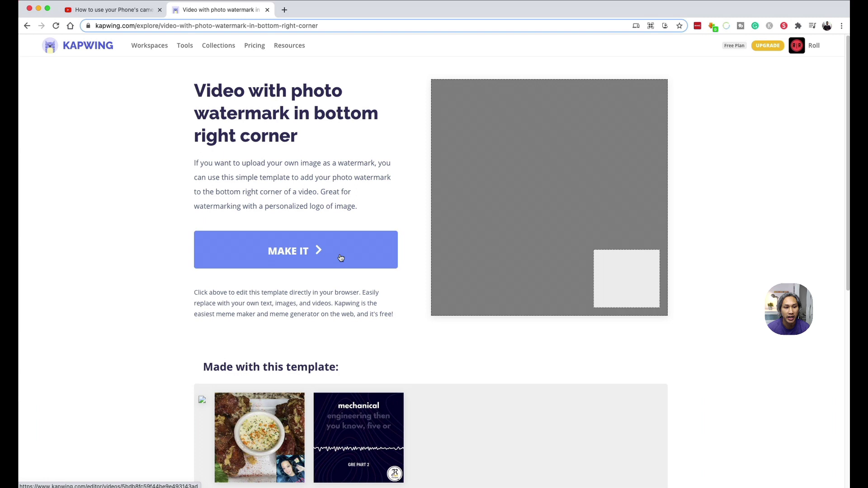
left_click(340, 258)
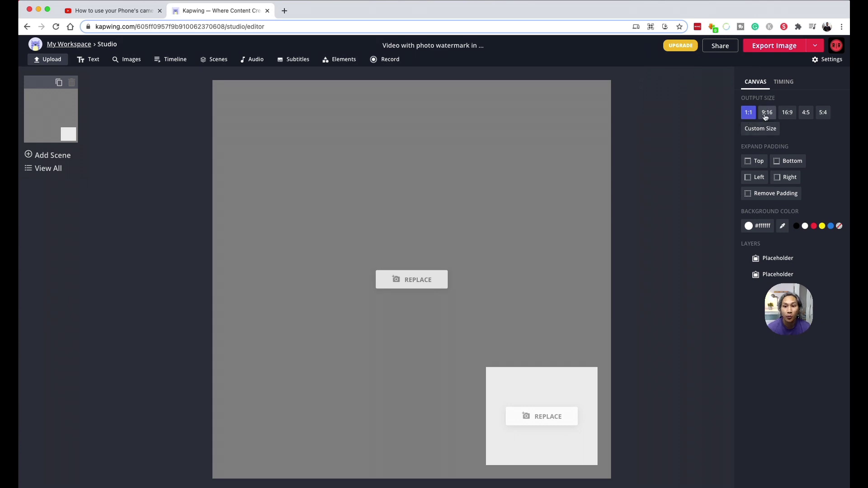
left_click(767, 113)
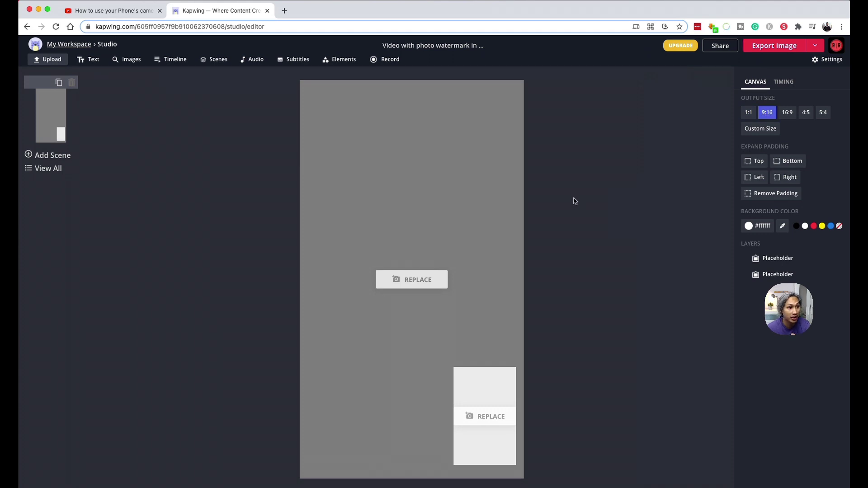
left_click(787, 112)
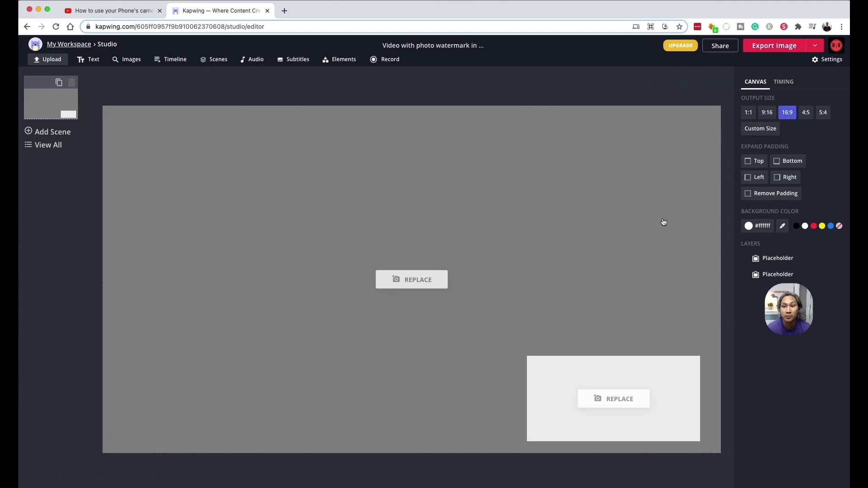
left_click(806, 114)
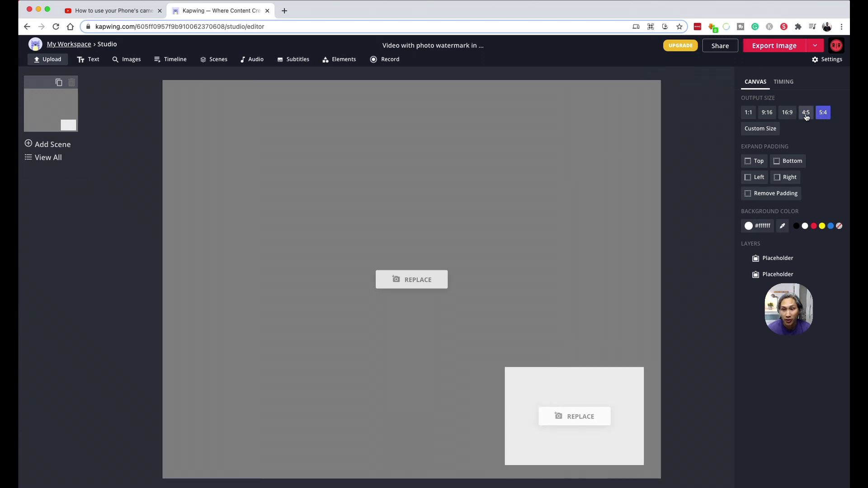
left_click(790, 114)
left_click(767, 113)
left_click(749, 114)
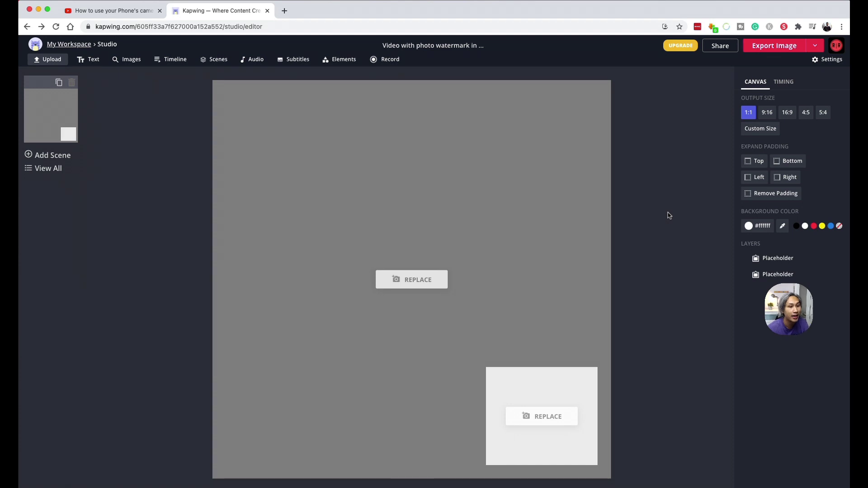
Replace the large background placeholder with Bike Clip.mp4 uploaded from the computer
left_click(431, 280)
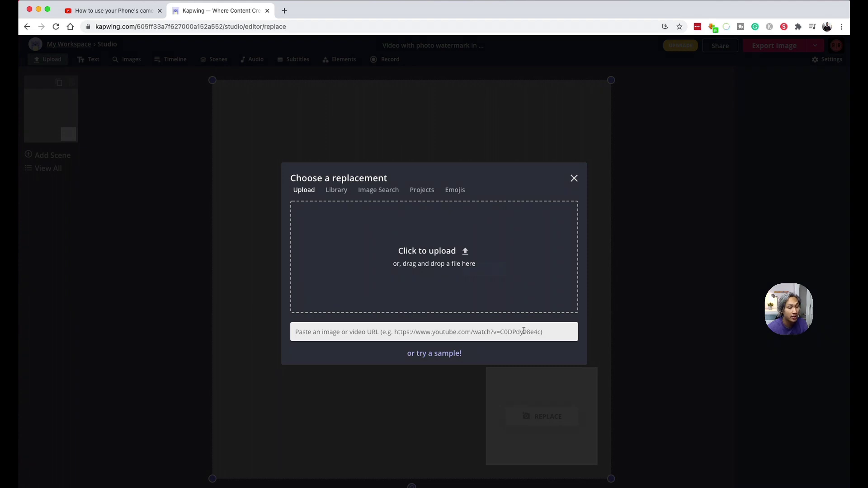
left_click(435, 259)
left_click(375, 181)
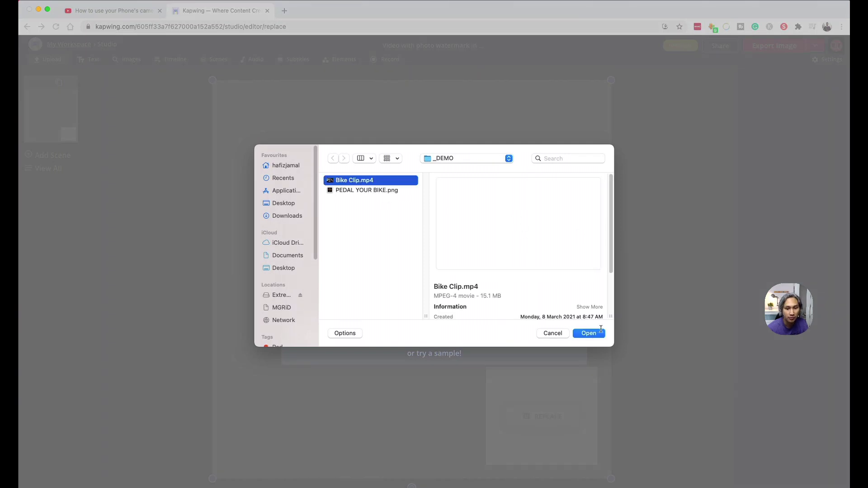
left_click(599, 331)
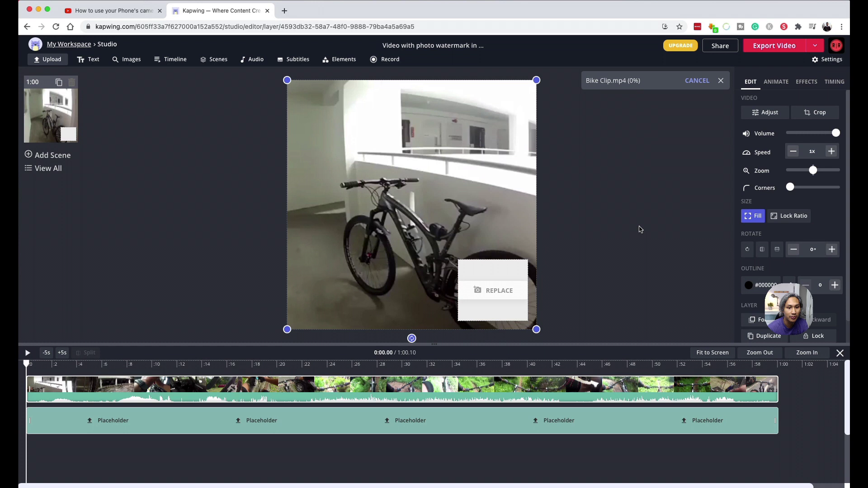
Upload PEDAL YOUR BIKE.png into the bottom-right corner placeholder
left_click(641, 270)
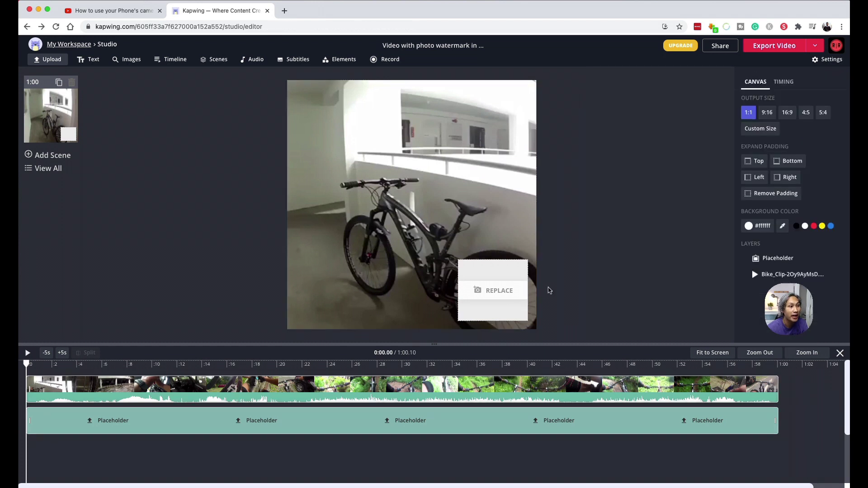
left_click(497, 292)
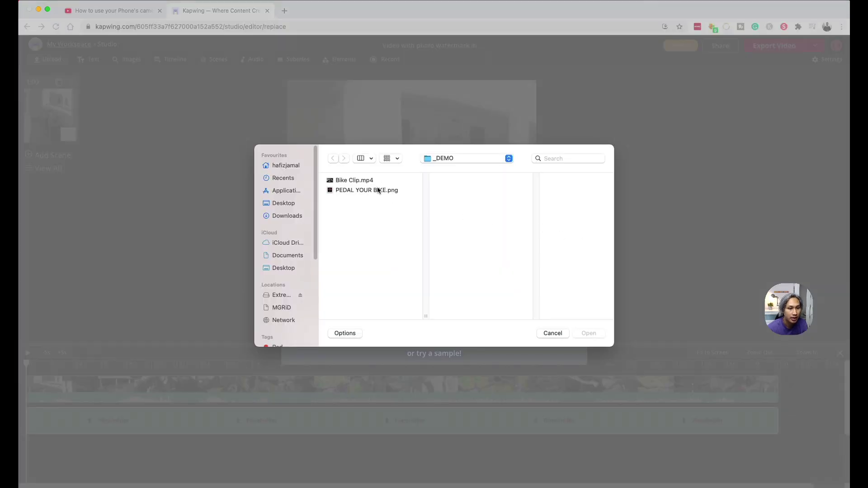
left_click(378, 190)
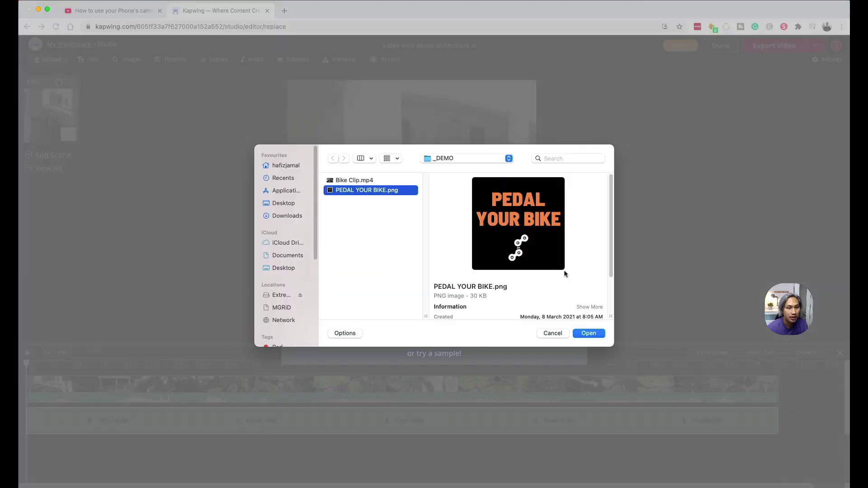
left_click(593, 335)
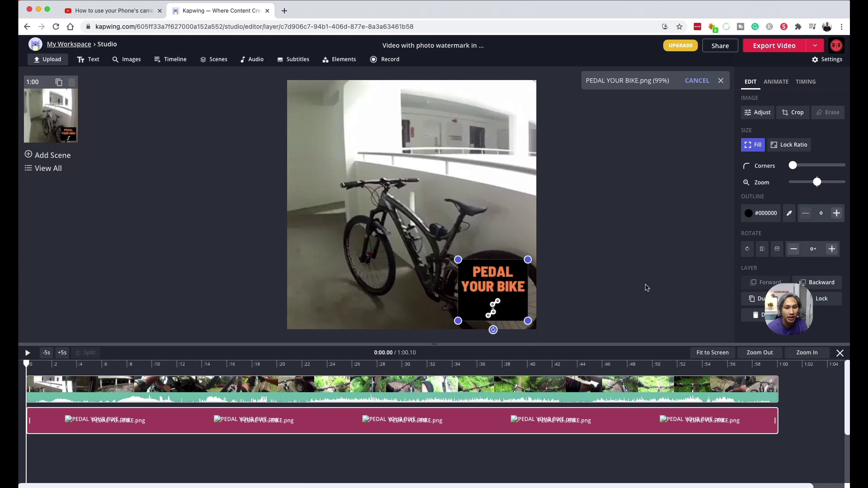
Lock the logo's aspect ratio and shrink it into the bike video's bottom-right corner
left_click(624, 196)
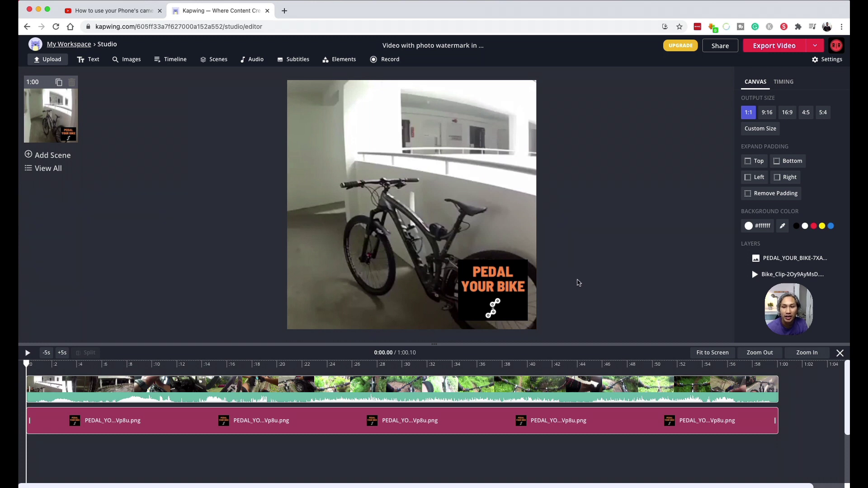
left_click(487, 290)
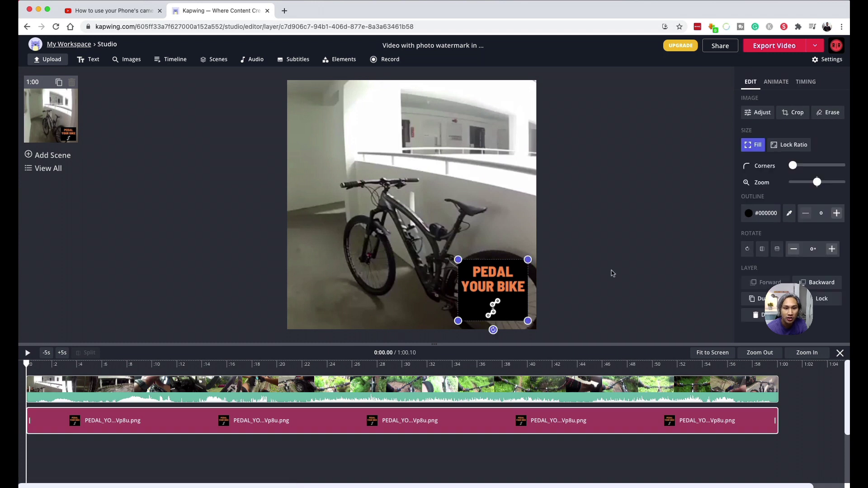
left_click(783, 145)
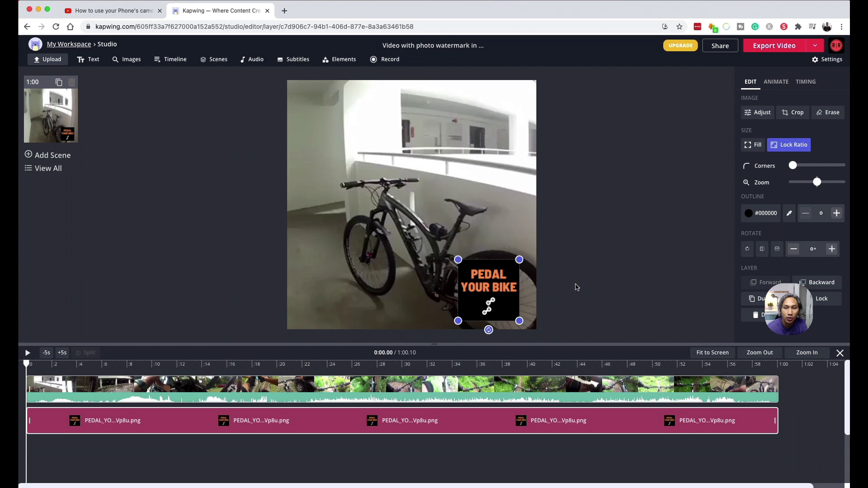
mouse_move(516, 319)
left_mouse_down()
mouse_move(485, 310)
mouse_move(527, 326)
mouse_move(514, 318)
left_mouse_up()
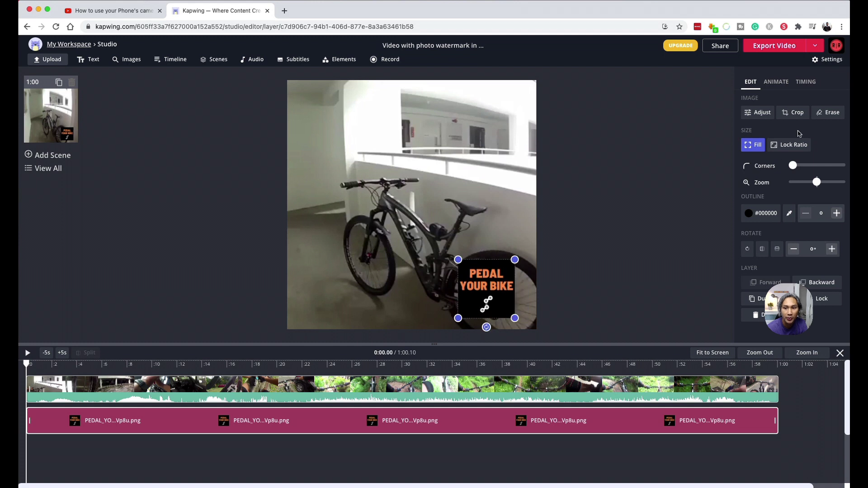
left_click(795, 145)
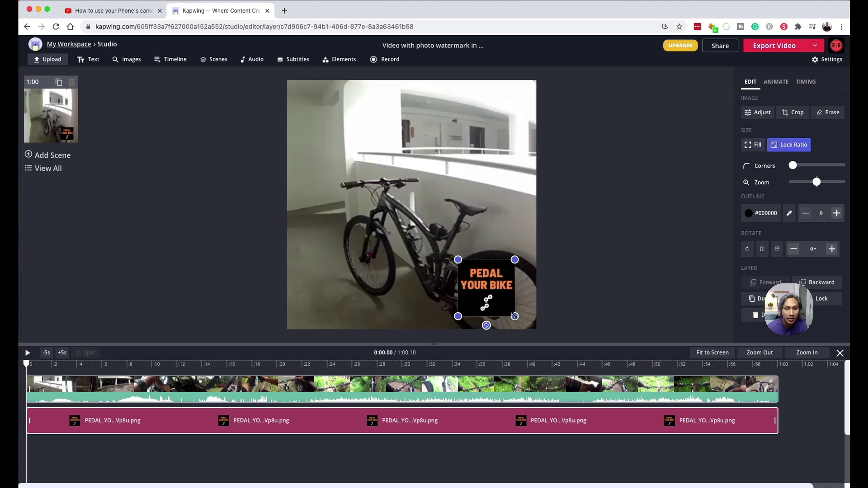
mouse_move(515, 316)
left_mouse_down()
mouse_move(487, 296)
mouse_move(514, 297)
mouse_move(501, 303)
mouse_move(508, 312)
left_mouse_up()
left_click(607, 257)
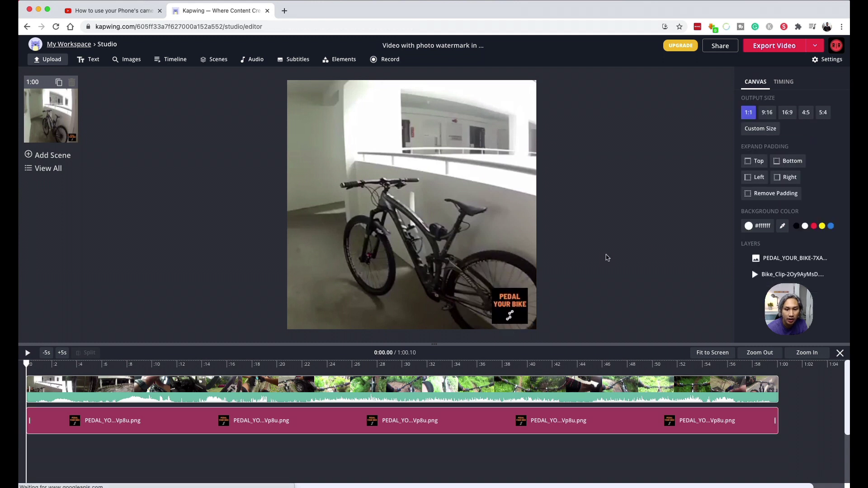
Lower the PEDAL YOUR BIKE logo's opacity to 55 in the Adjust panel
left_click(514, 308)
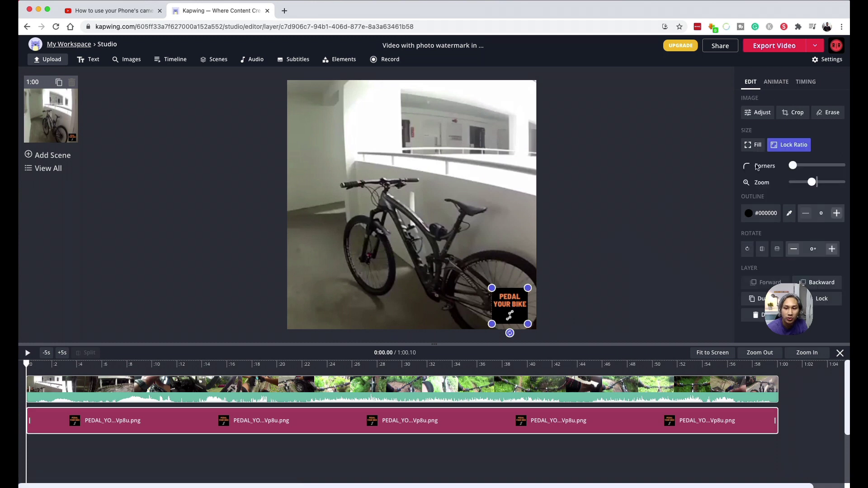
left_click(757, 112)
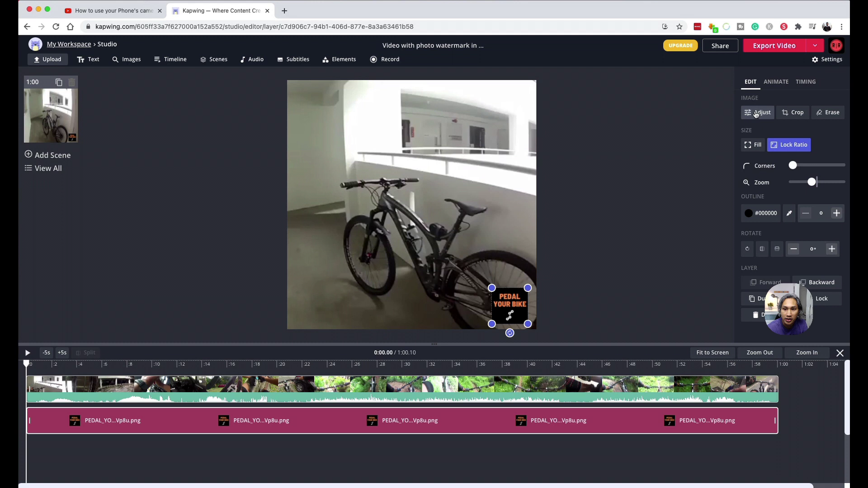
left_click_drag(794, 168, 639, 174)
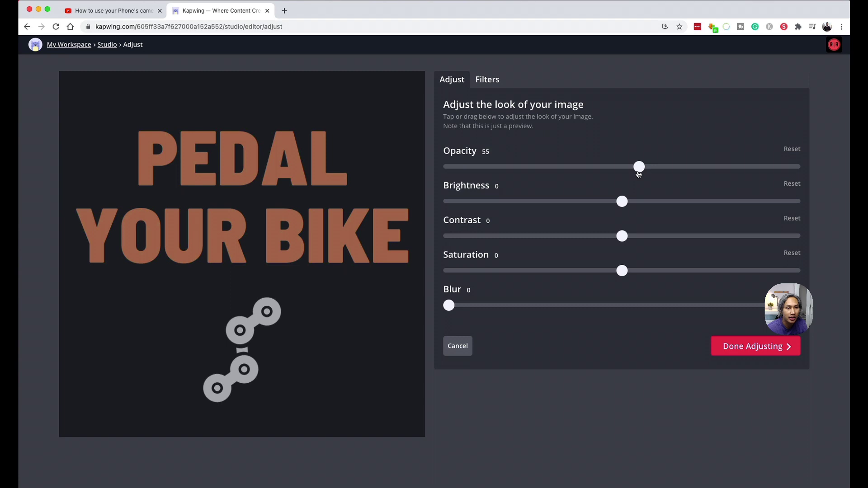
left_click(796, 347)
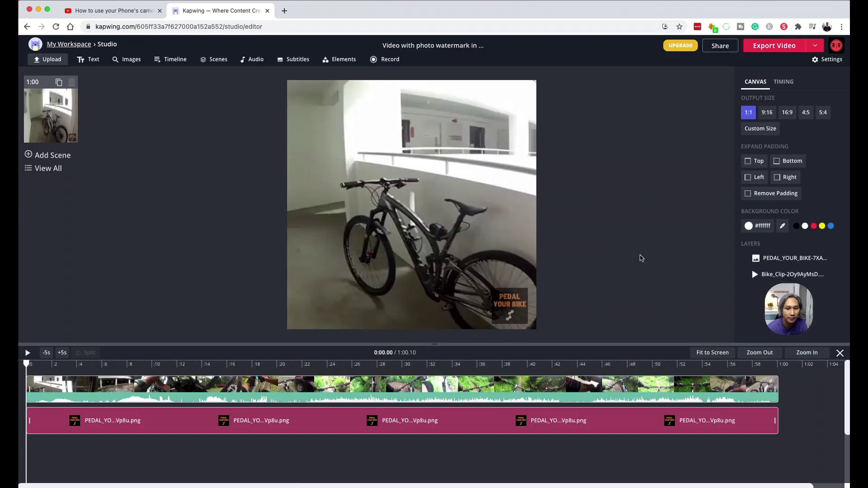
Round the watermark's corners with the Corners slider, then play the video to preview
left_click(512, 312)
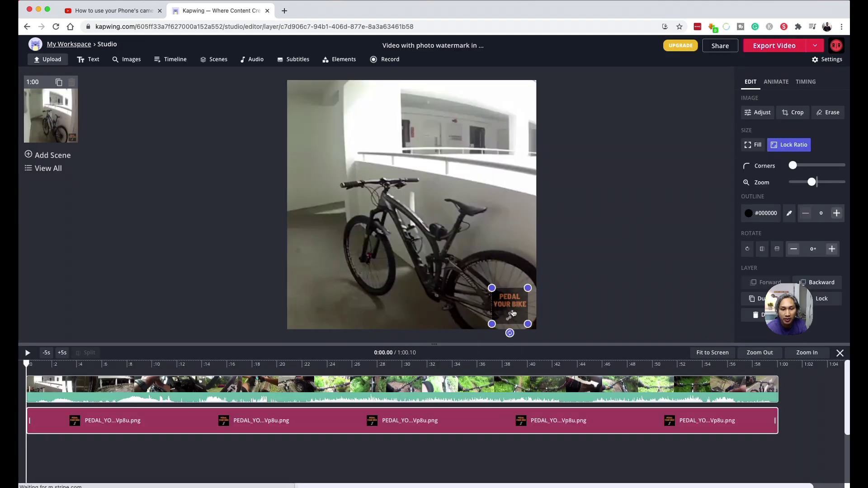
left_click(558, 294)
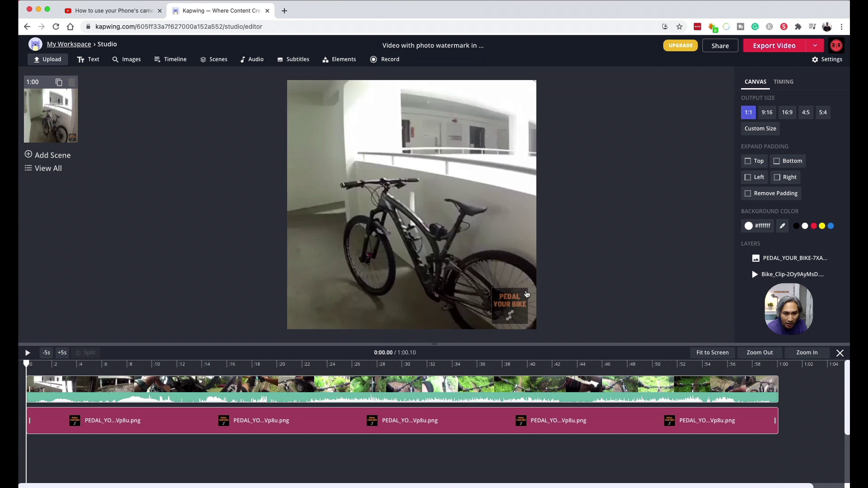
left_click(509, 311)
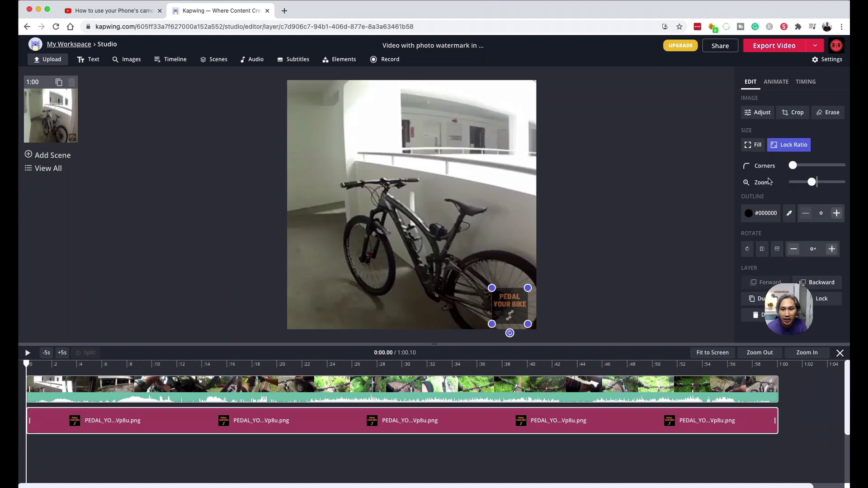
left_click_drag(793, 168, 814, 170)
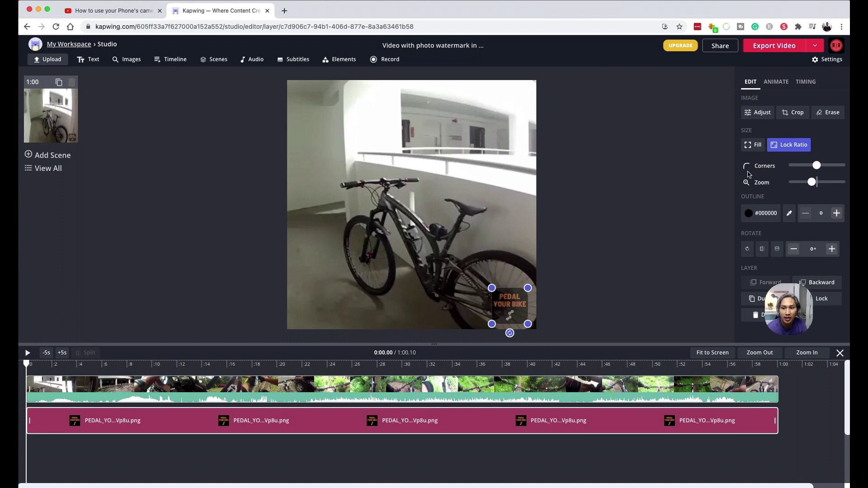
left_click(618, 261)
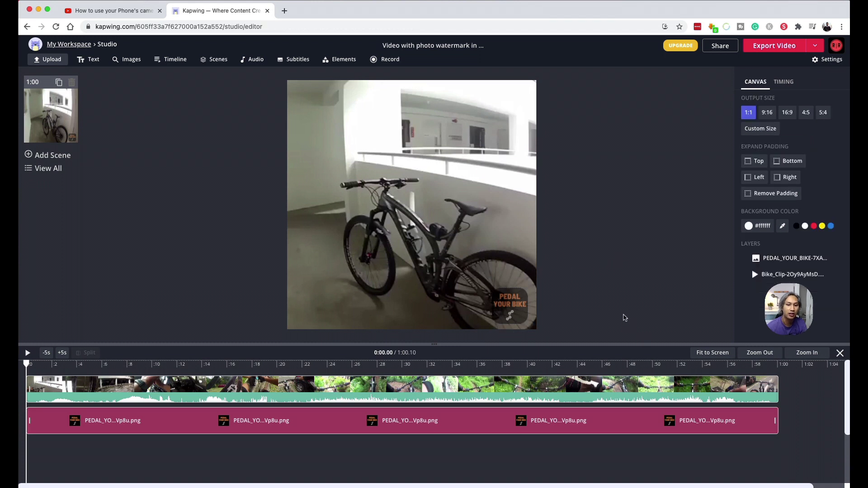
key("space")
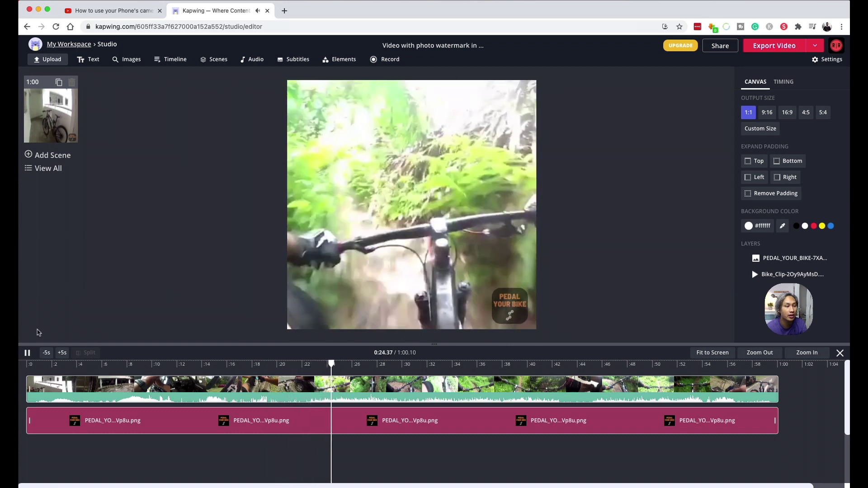
Pause the preview playback at 0:25
left_click(27, 352)
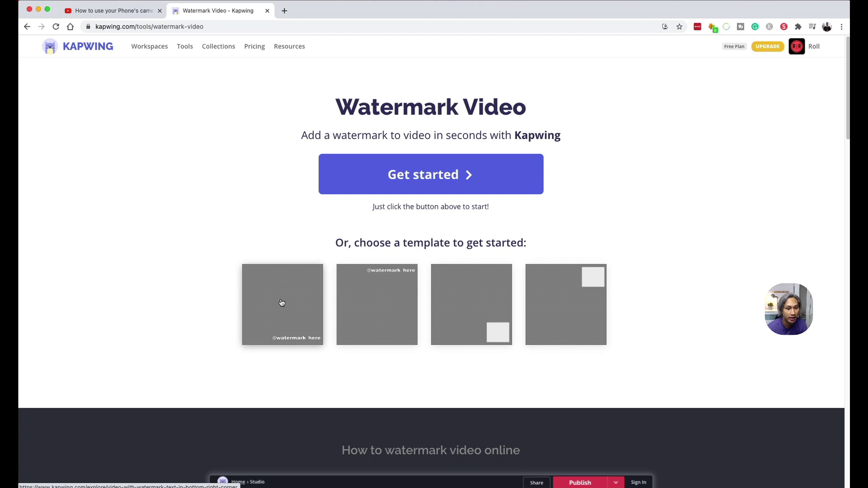
Open the bottom-right text-watermark template and replace its background with Bike Clip.mp4
left_click(281, 302)
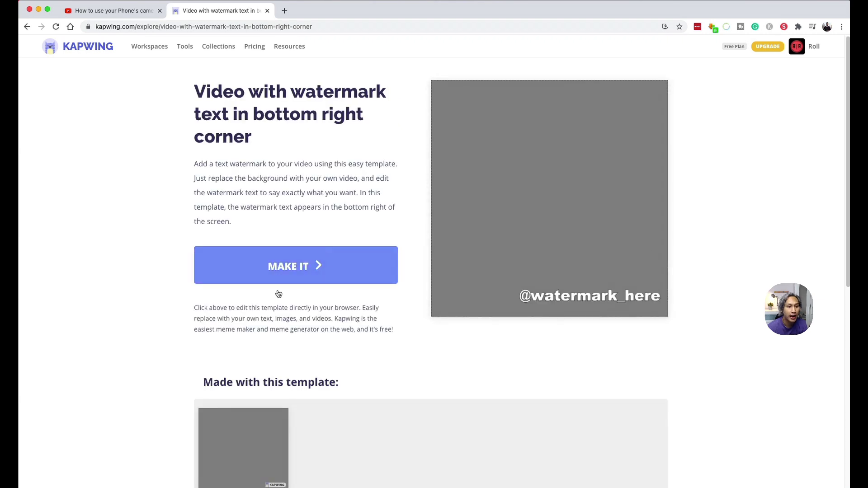
left_click(278, 277)
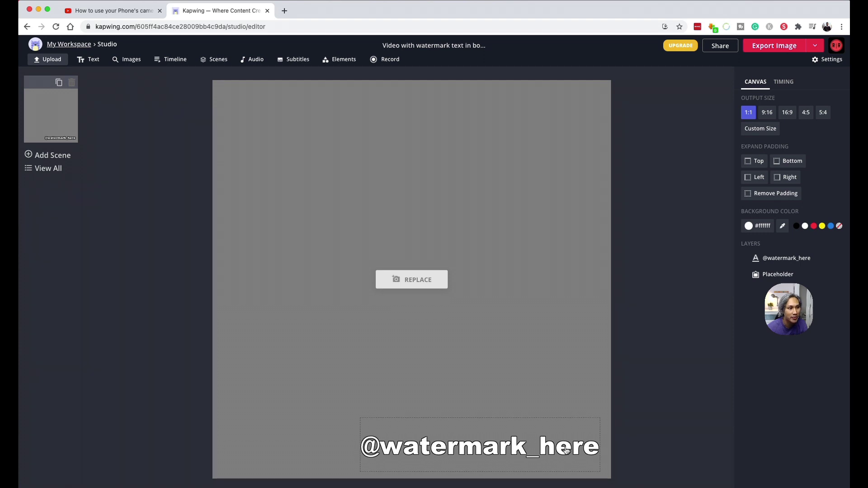
left_click(565, 450)
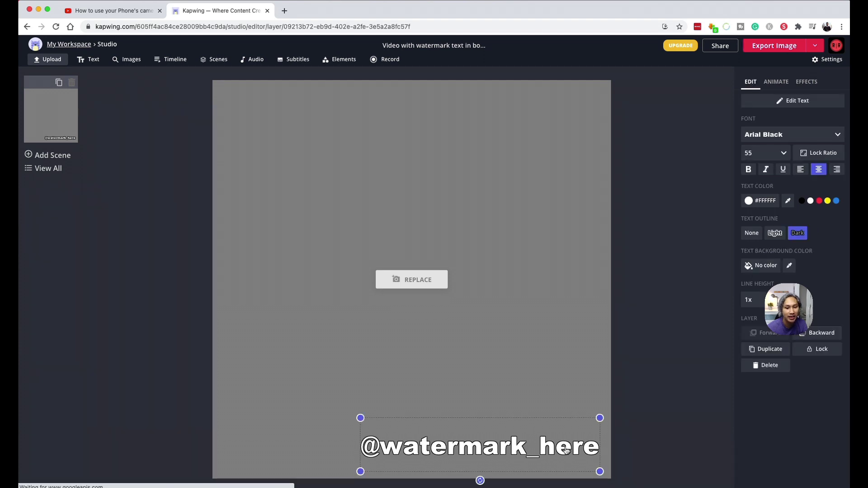
left_click(655, 401)
left_click(435, 279)
left_click(438, 253)
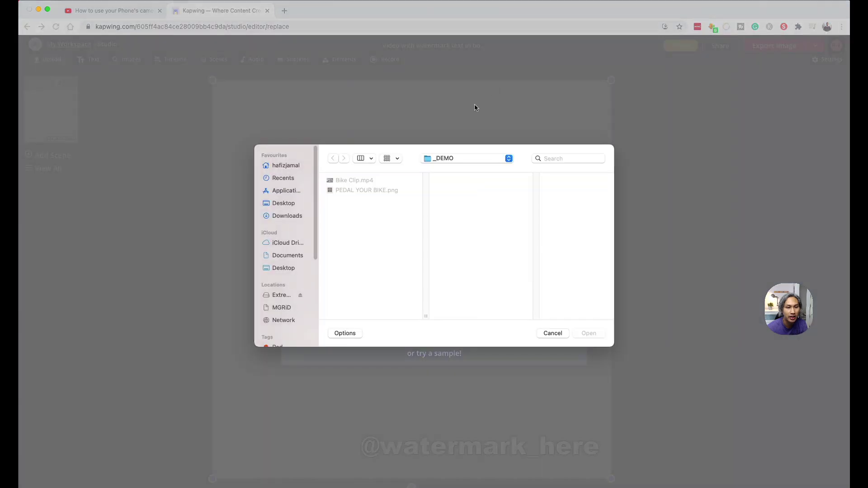
left_click(386, 179)
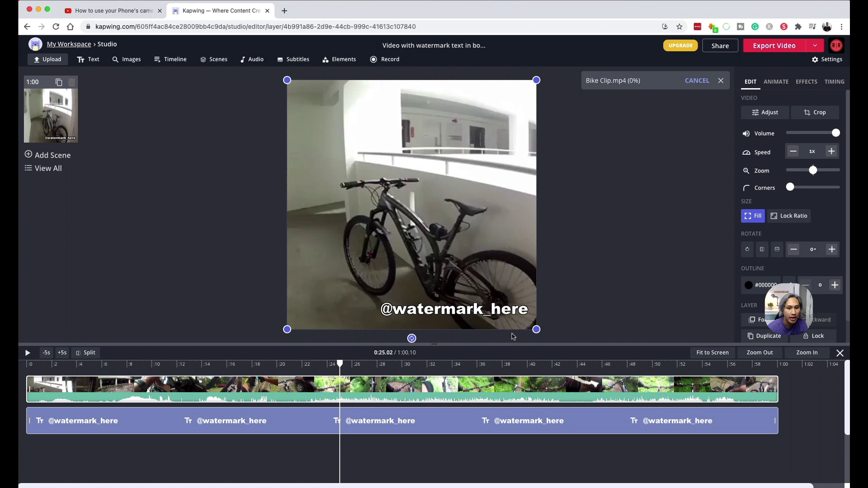
left_click(514, 311)
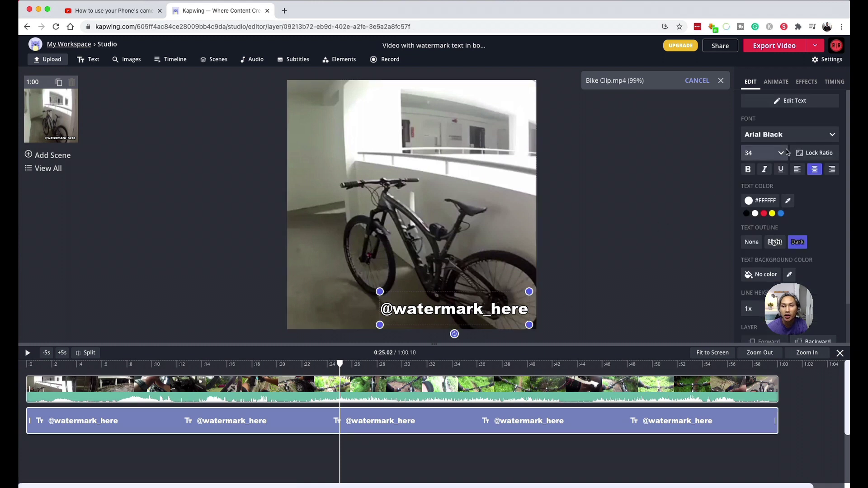
left_click(829, 135)
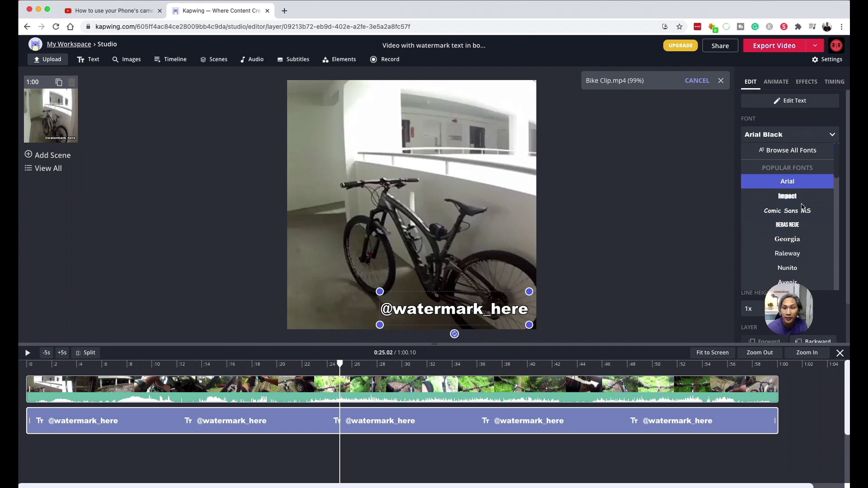
left_click(670, 164)
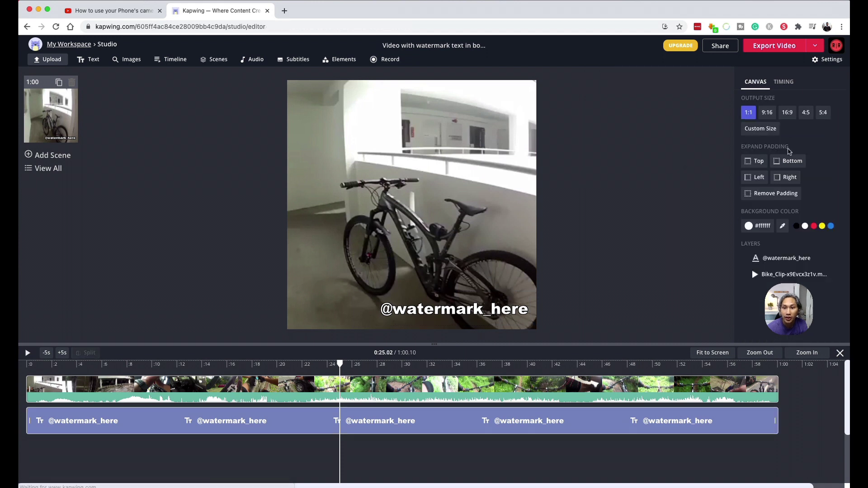
left_click(453, 316)
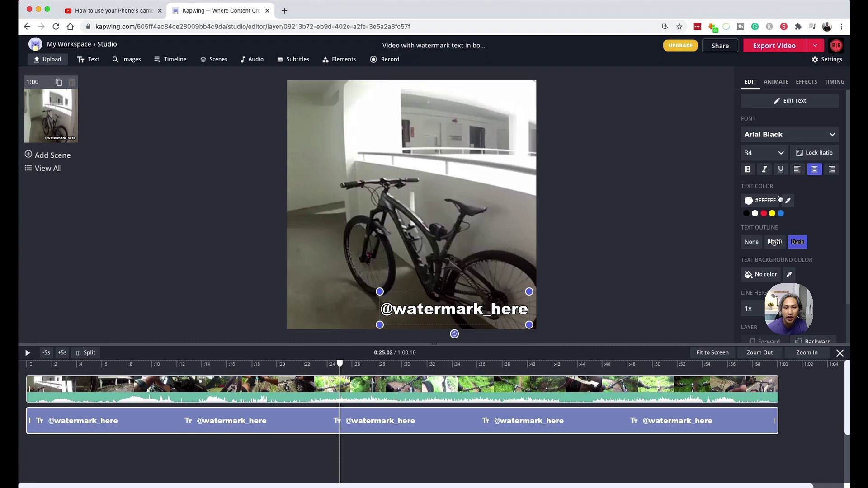
left_click(781, 214)
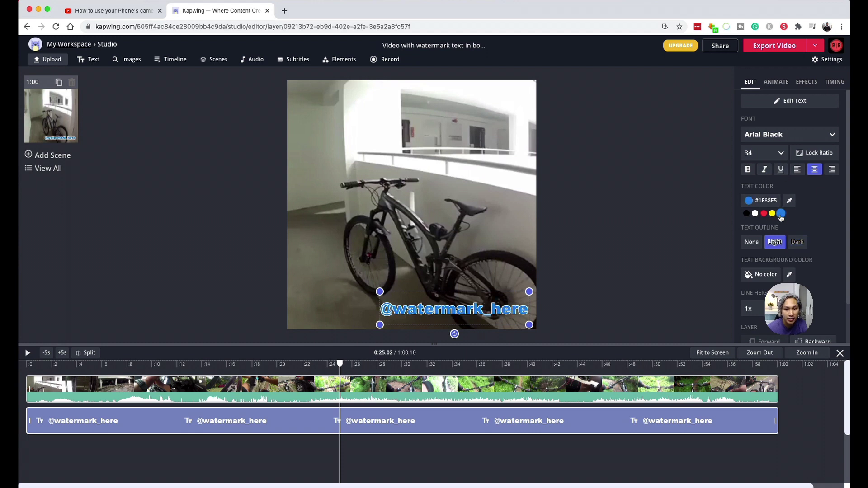
left_click(773, 202)
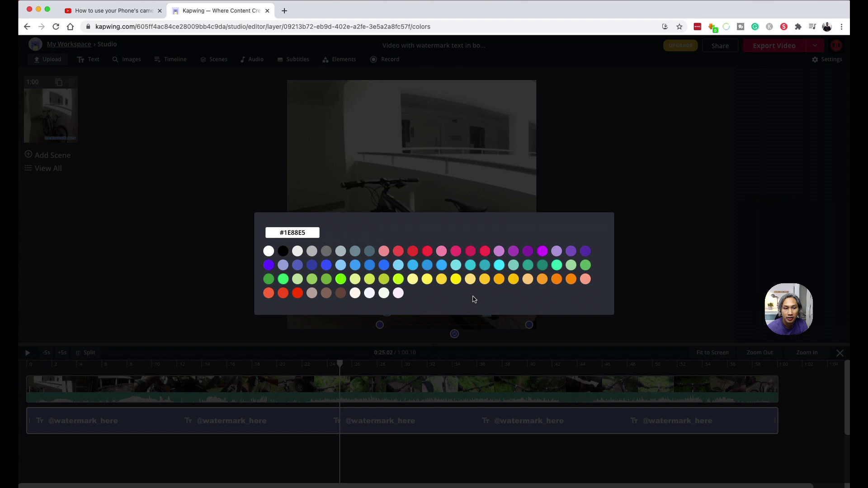
left_click(270, 252)
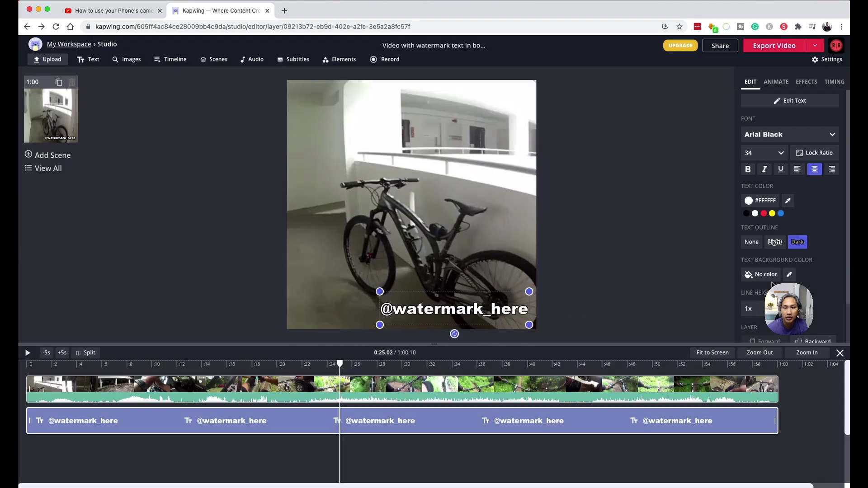
Try a light yellow background behind the watermark, then remove the background colour
left_click(758, 276)
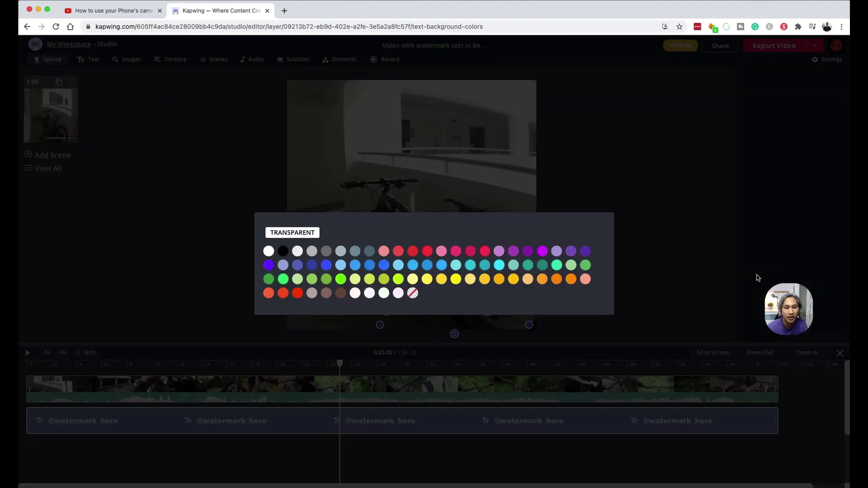
left_click(413, 278)
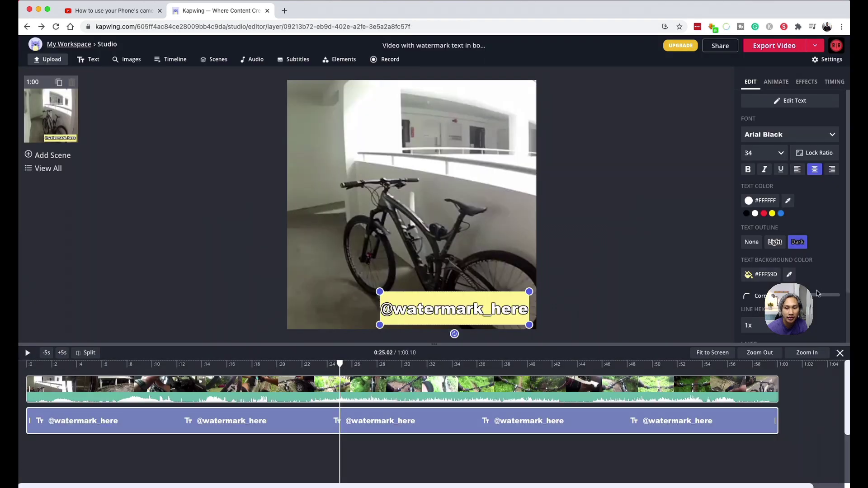
left_click(761, 274)
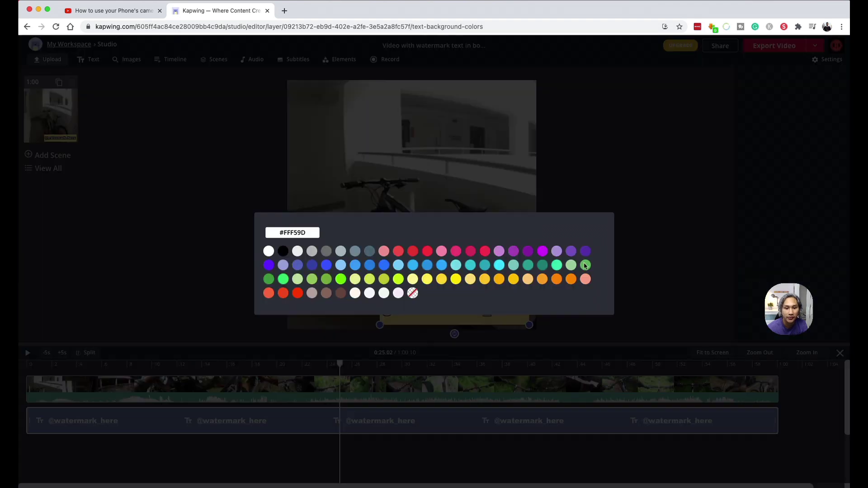
left_click(412, 293)
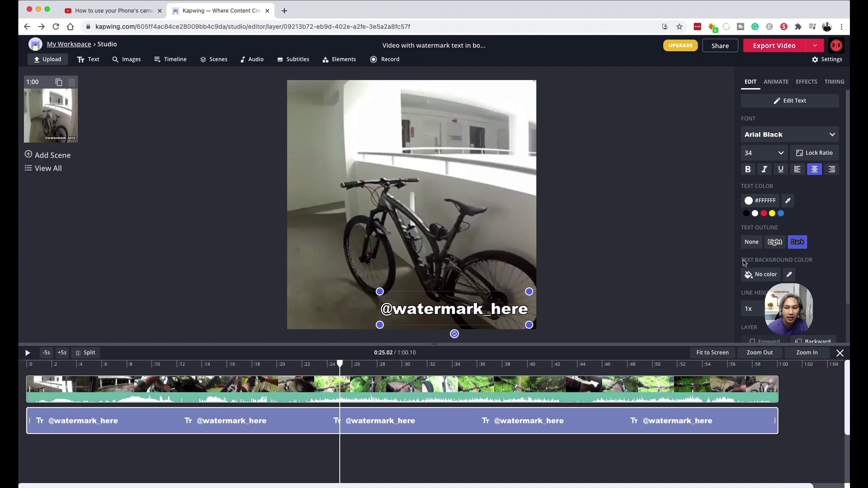
Make the watermark text red on a black background box
left_click(763, 214)
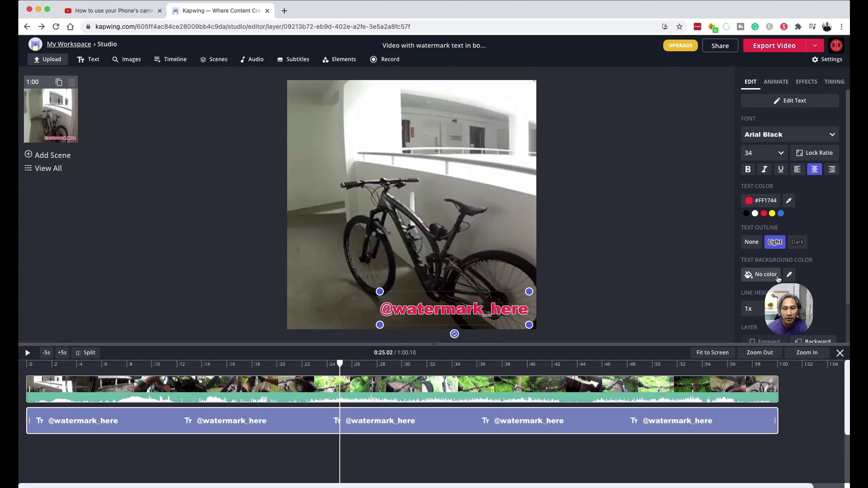
left_click(761, 278)
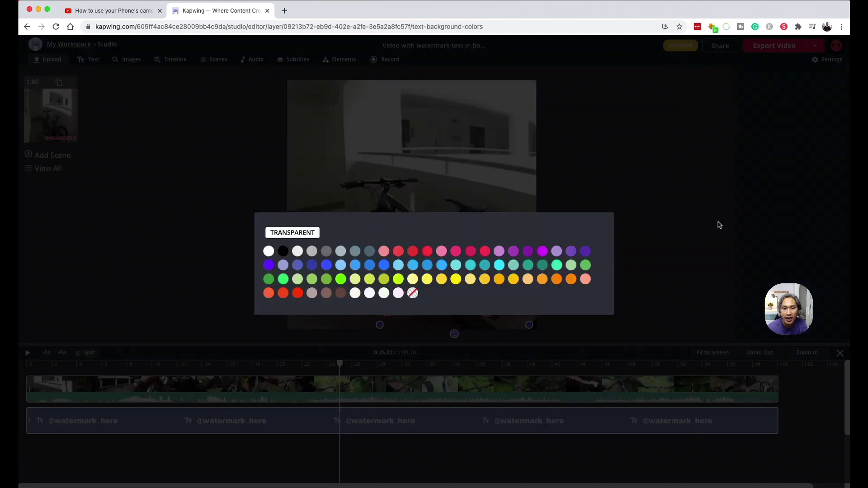
left_click(283, 251)
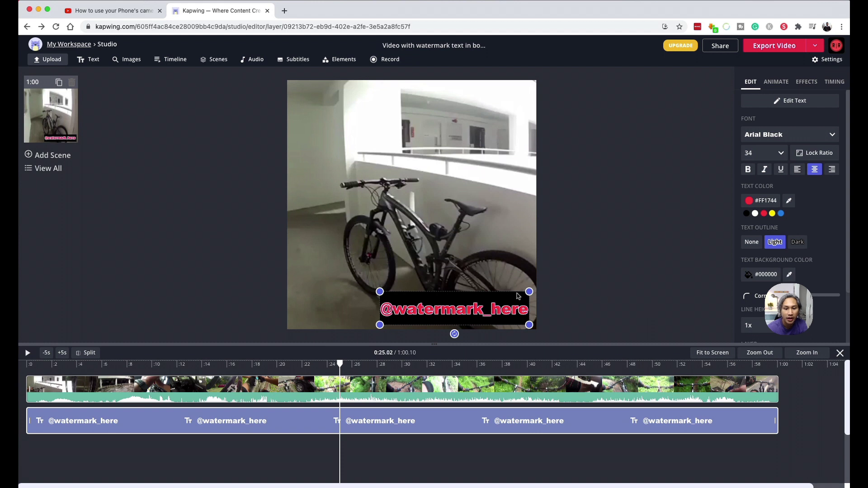
key("ctrl+a")
key("BackSpace")
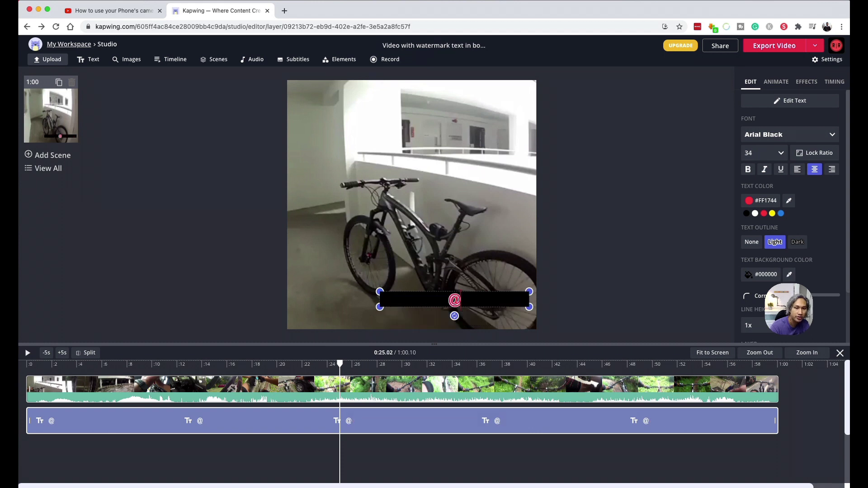
type("@pedalyou")
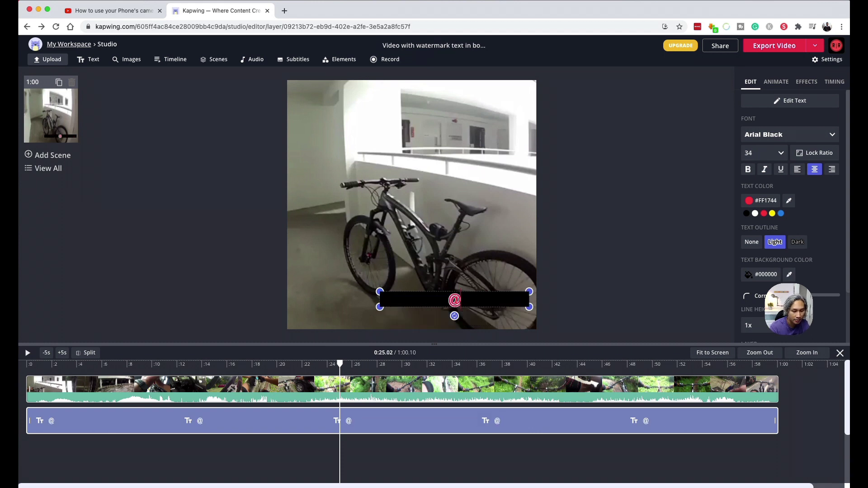
type("rbike")
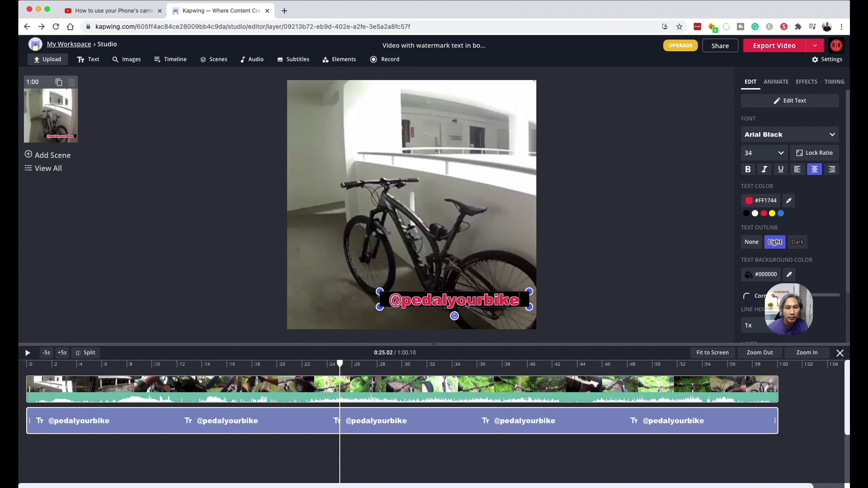
left_click(513, 277)
left_click(511, 302)
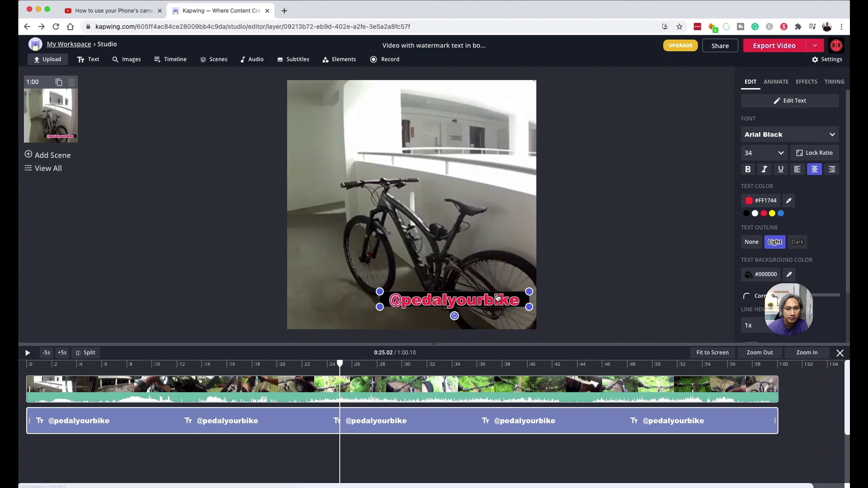
left_click_drag(526, 306, 501, 312)
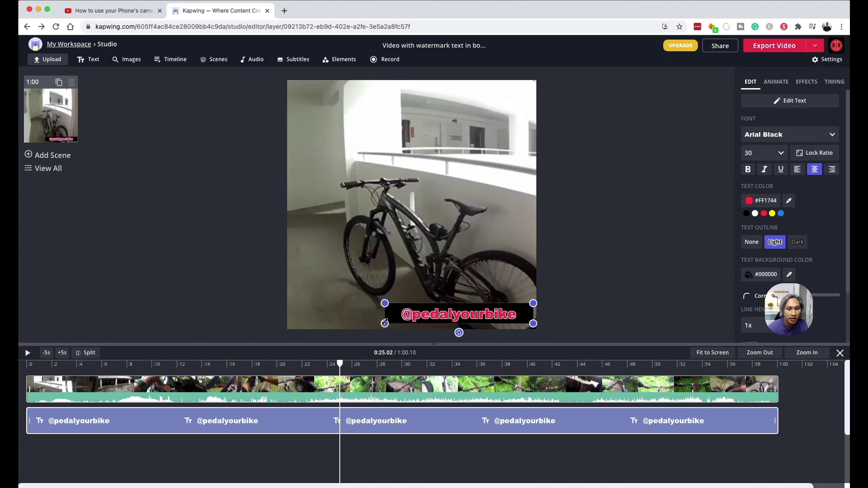
left_click_drag(384, 323, 497, 314)
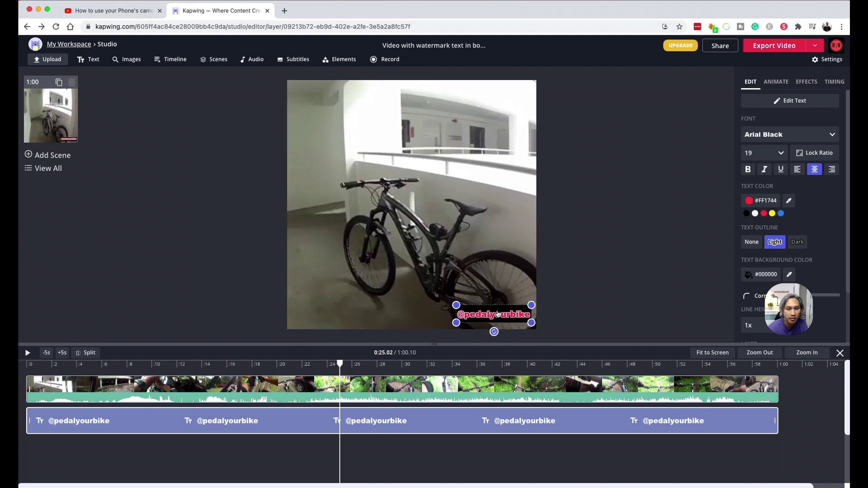
left_click(637, 244)
left_click(533, 311)
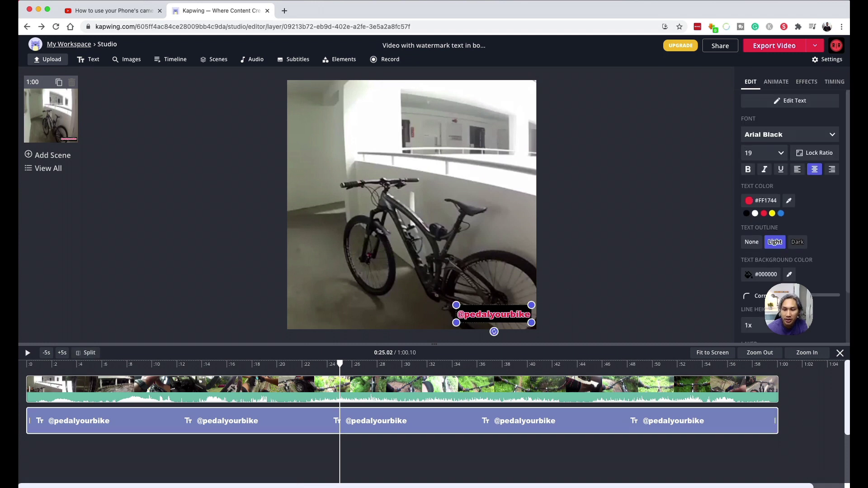
left_click(725, 285)
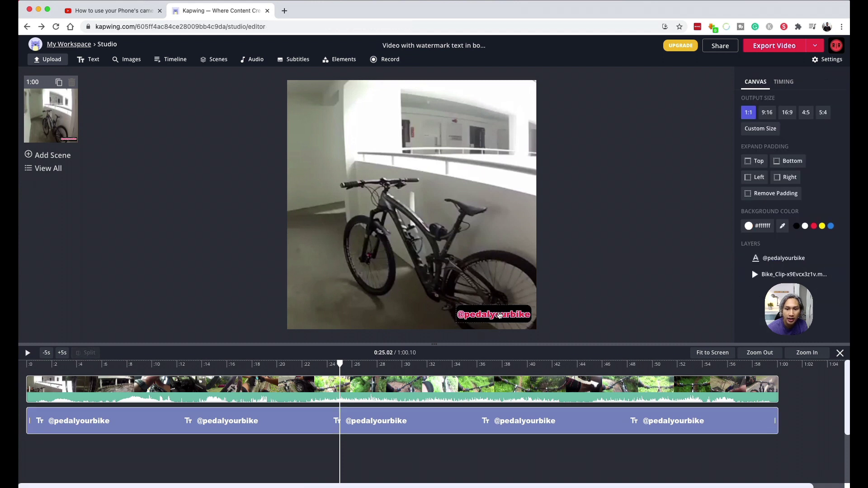
Lower the watermark's opacity to 30
left_click(499, 315)
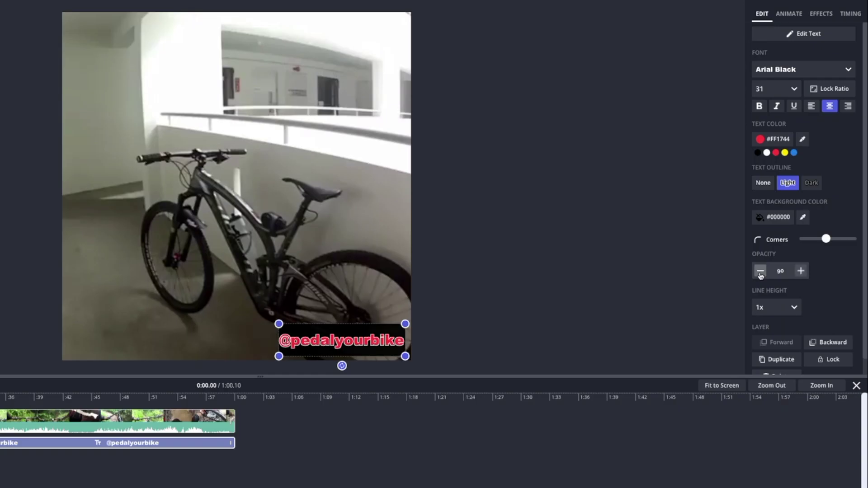
left_click(760, 270)
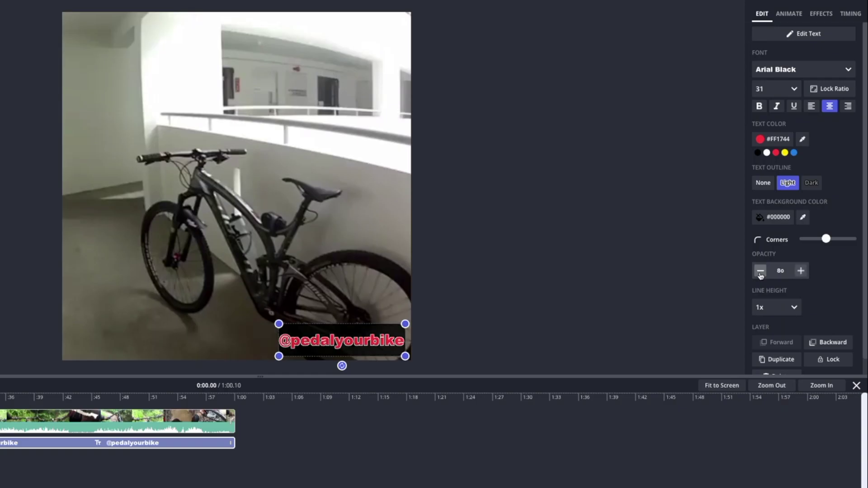
left_click(759, 271)
left_click(760, 271)
left_click(760, 270)
left_click(760, 271)
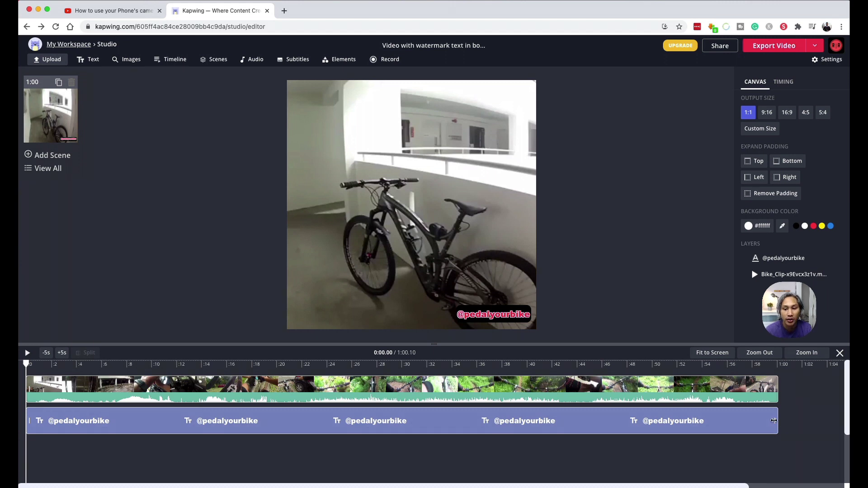
left_click(773, 421)
left_click_drag(620, 426, 587, 422)
left_click_drag(589, 364, 560, 364)
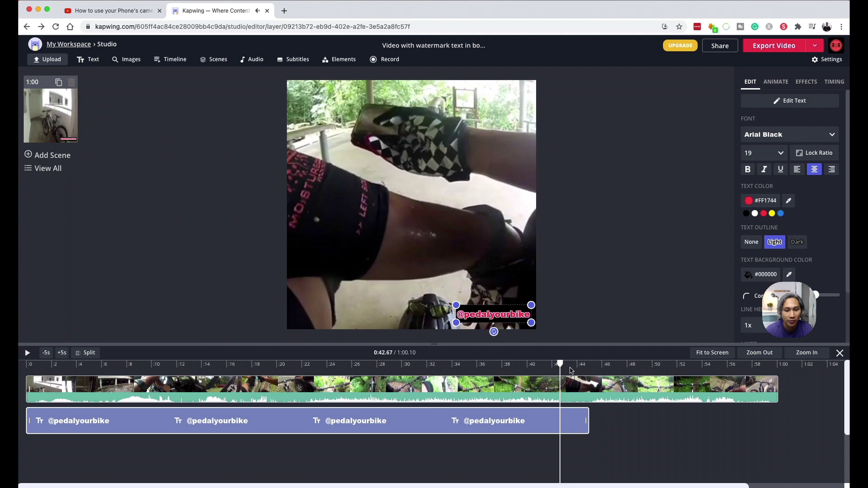
key("space")
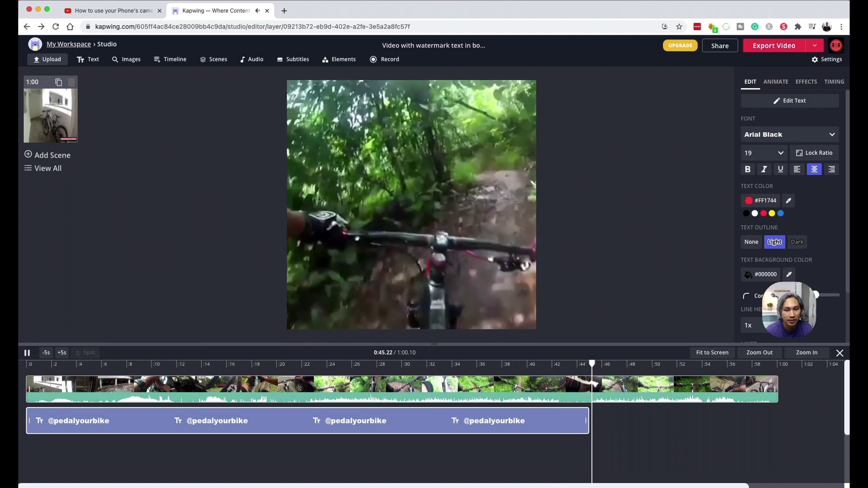
left_click_drag(591, 420, 777, 415)
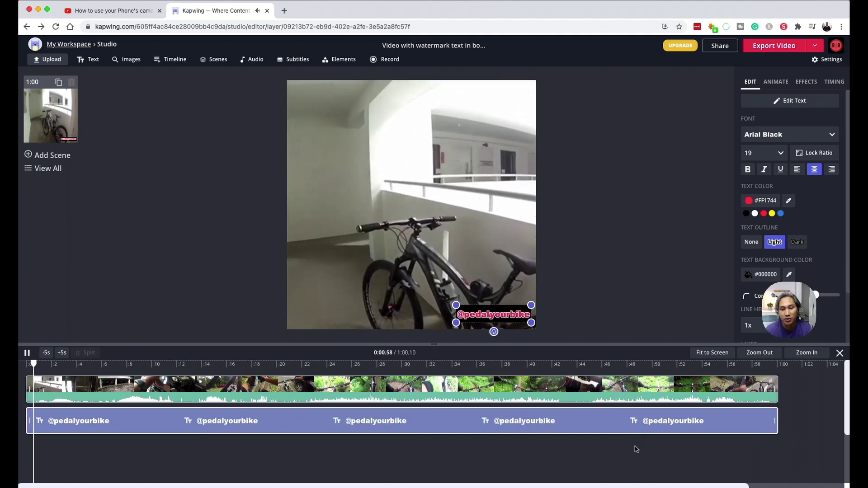
left_click(744, 364)
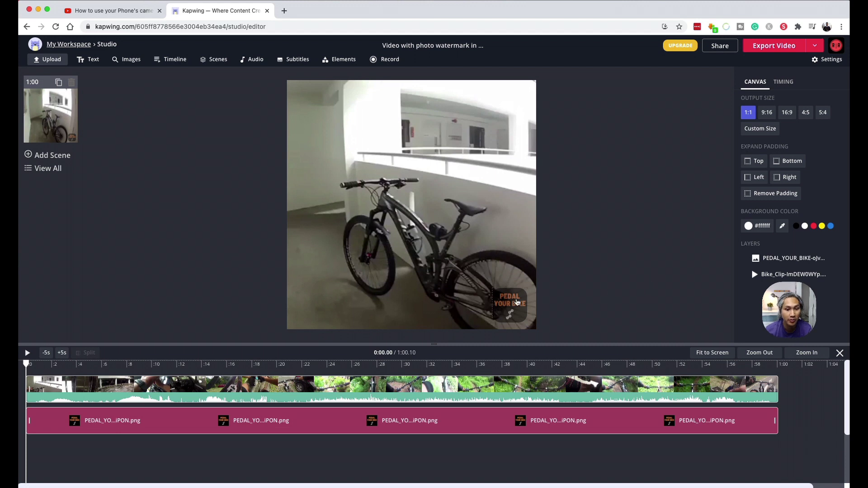
Export the photo-watermark video
left_click(774, 45)
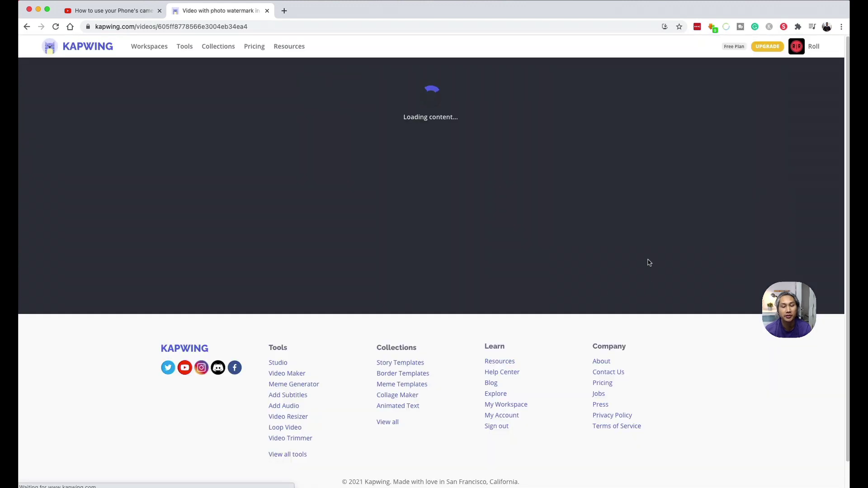